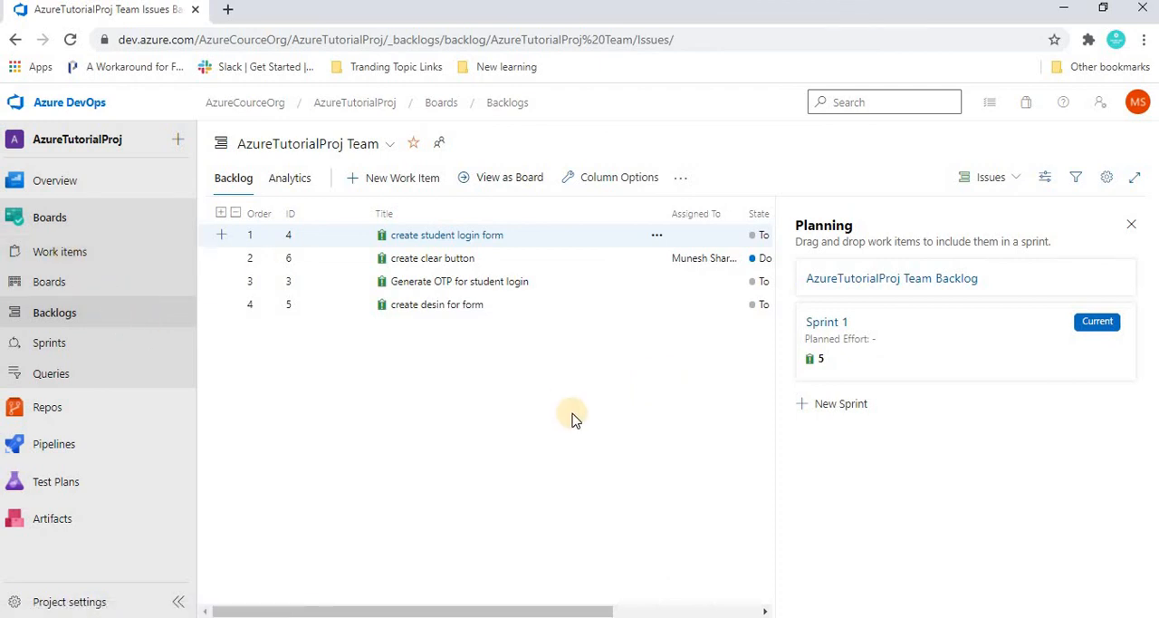
- Create and save a new Task work item titled "Put theme on login page"
left_click(41, 256)
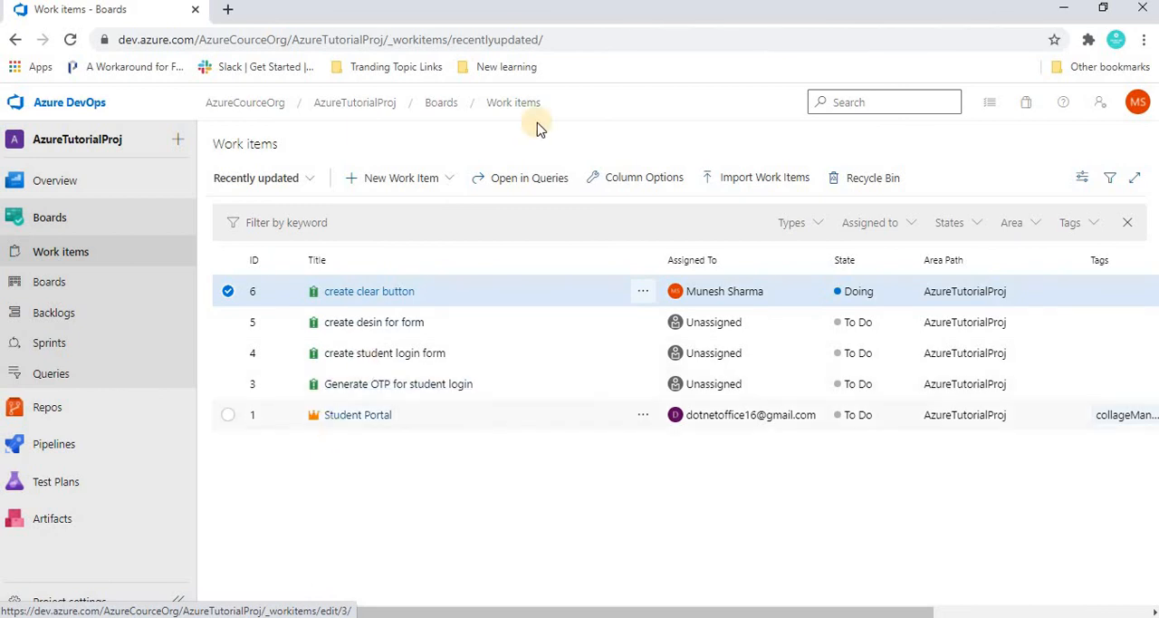
left_click(416, 178)
left_click(378, 257)
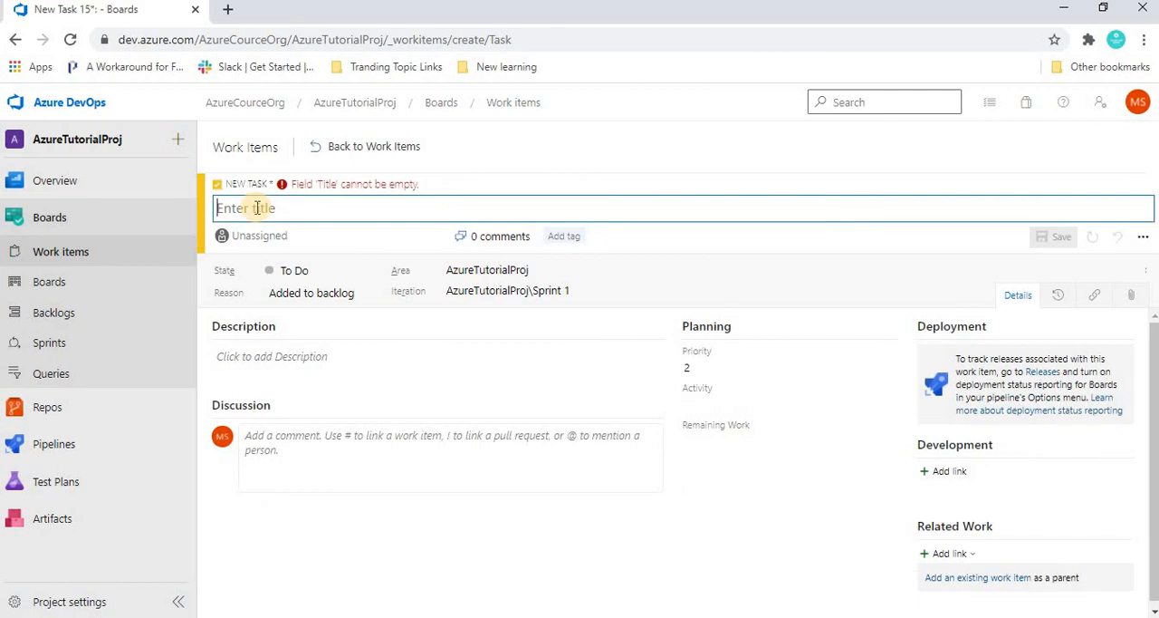
type("D")
key("BackSpace")
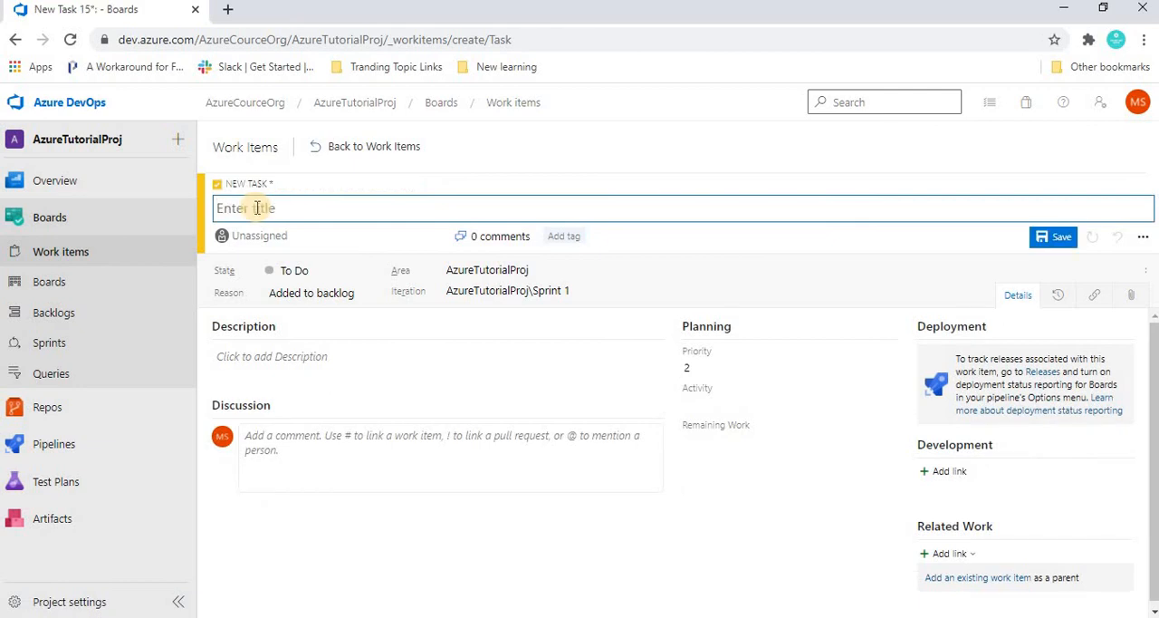
type("Put theme on")
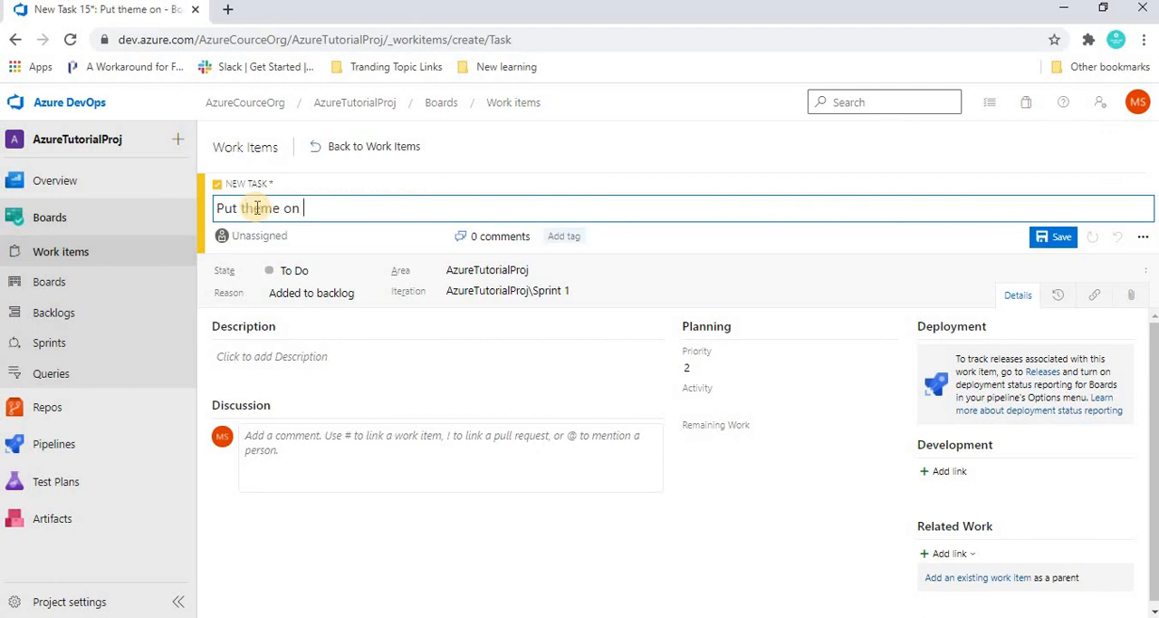
type(" login page")
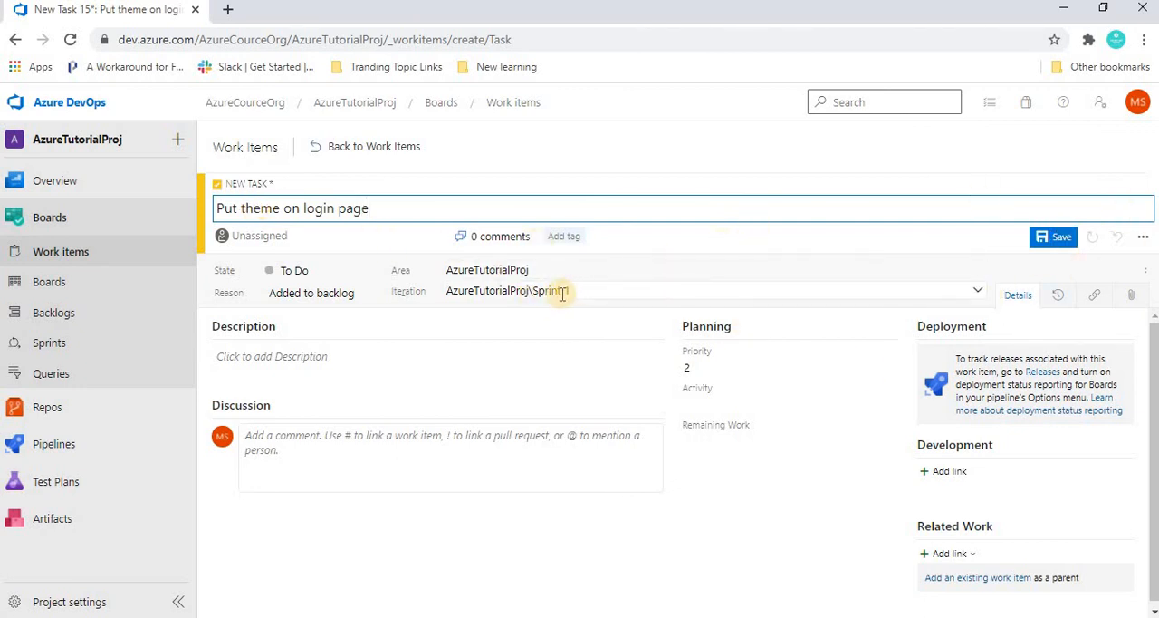
left_click(1053, 252)
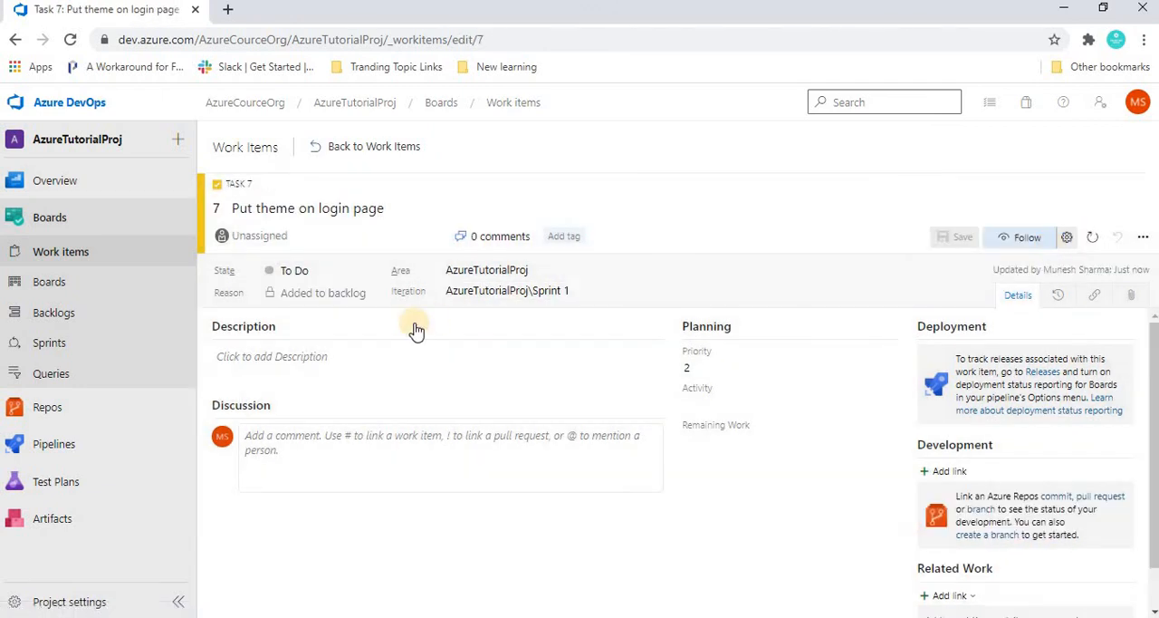
- Look over the team's board and backlog, viewing the backlog at both the Epics and Issues levels
left_click(50, 283)
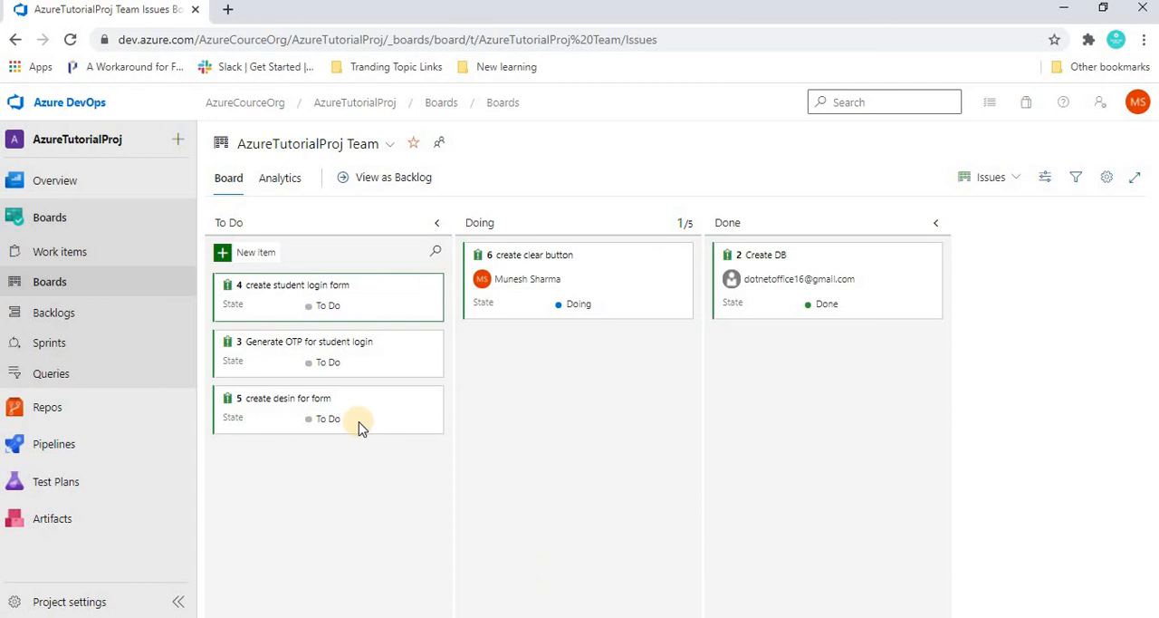
left_click(49, 322)
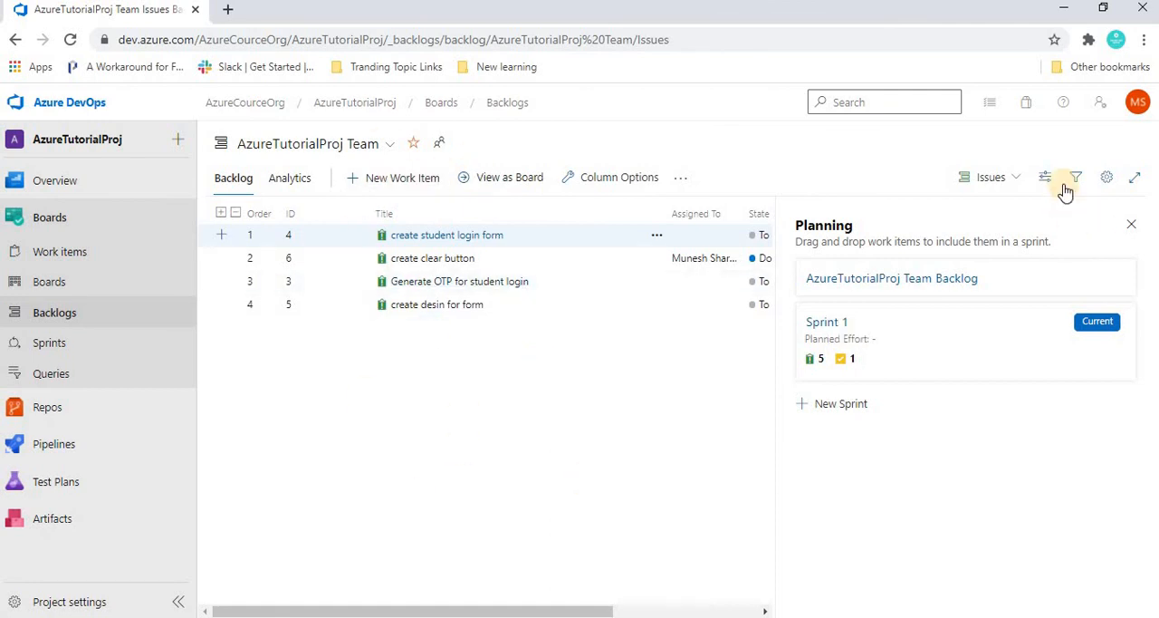
left_click(1011, 177)
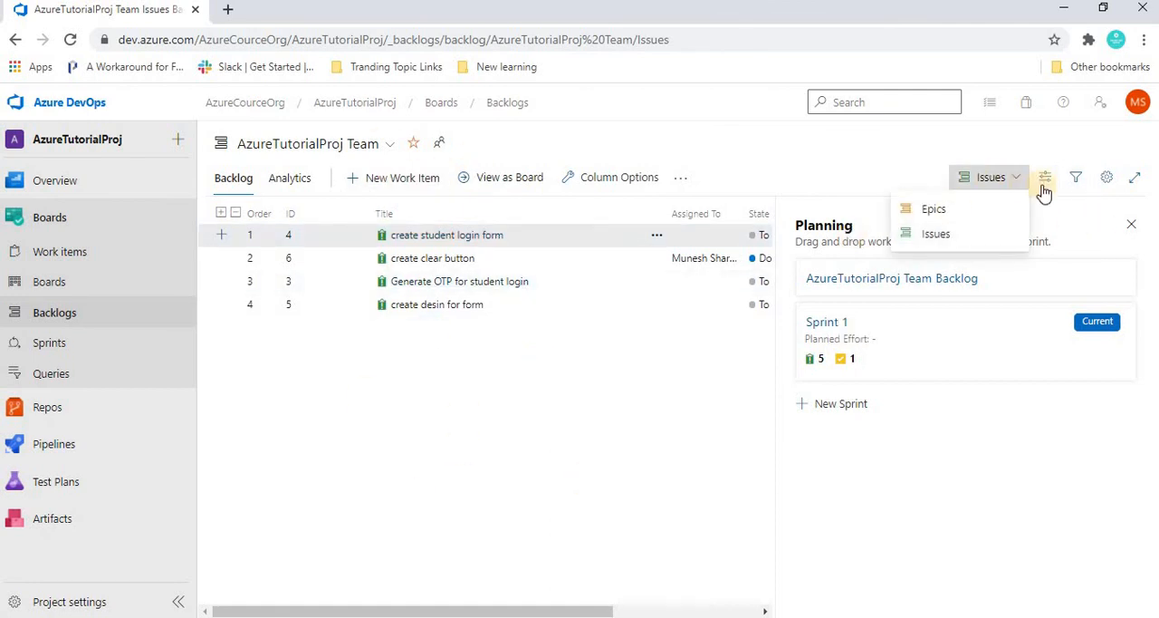
left_click(928, 211)
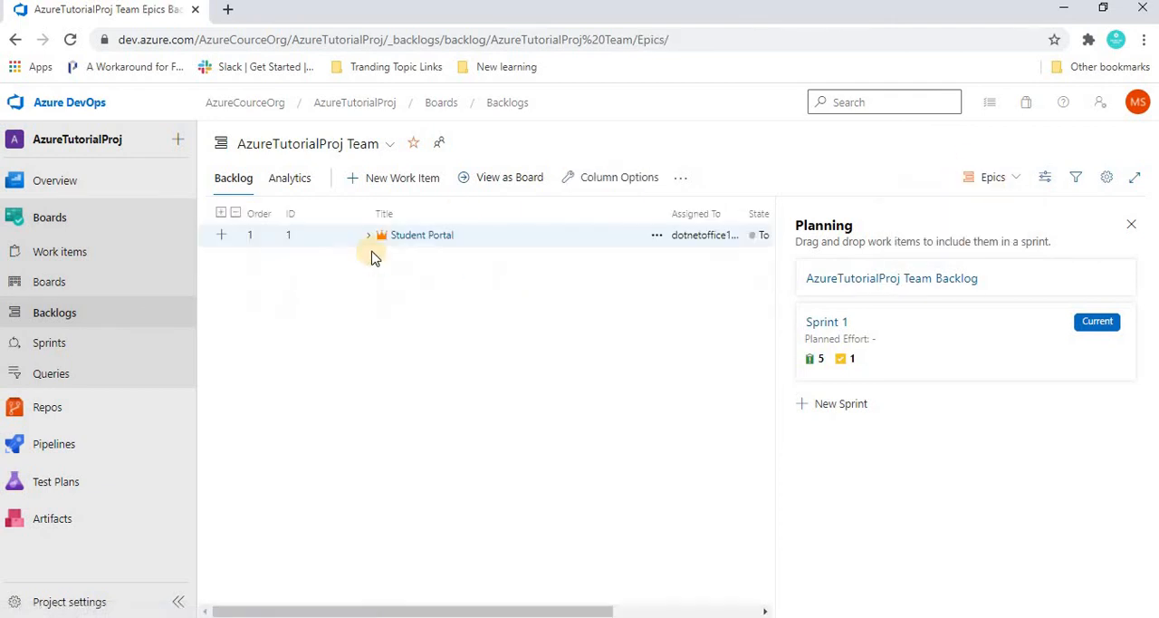
left_click(996, 186)
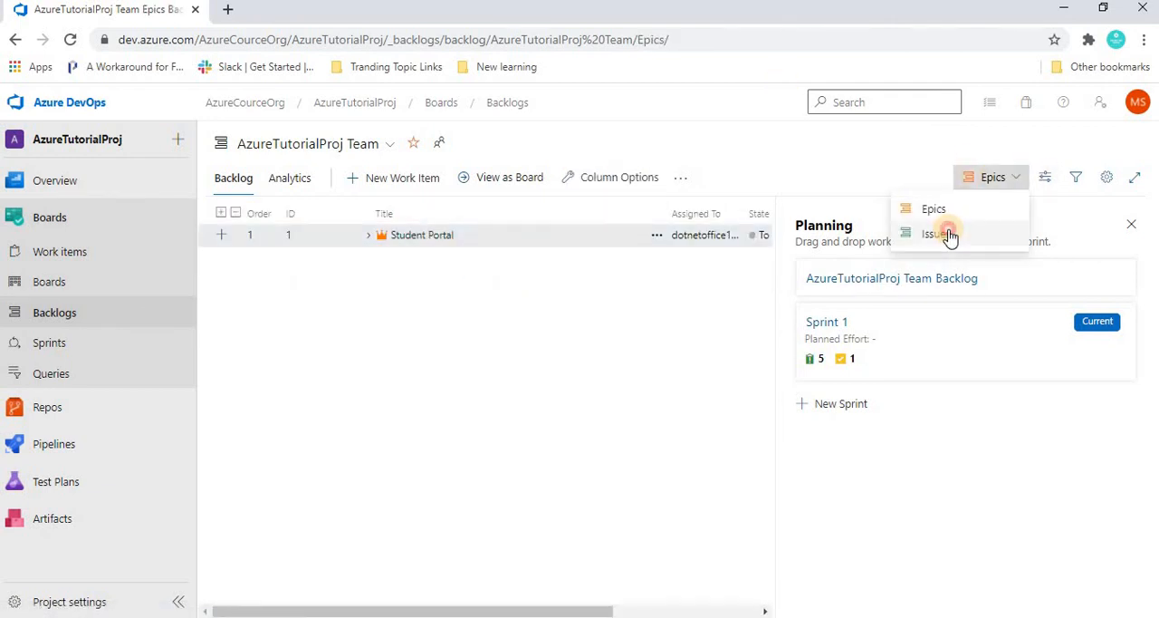
left_click(946, 233)
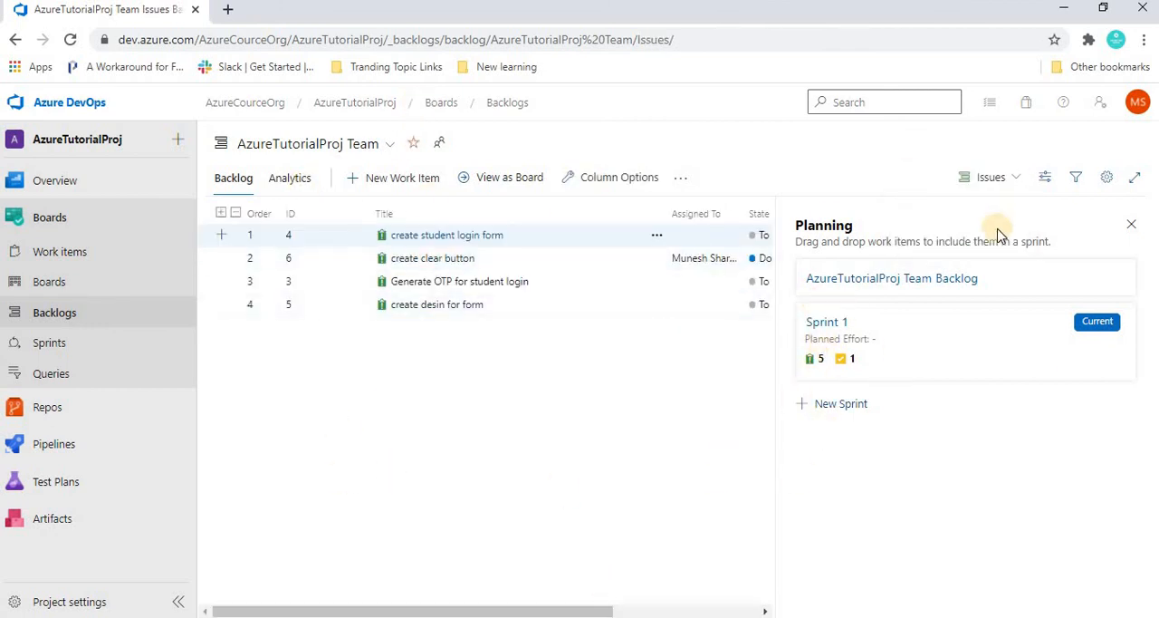
left_click(993, 177)
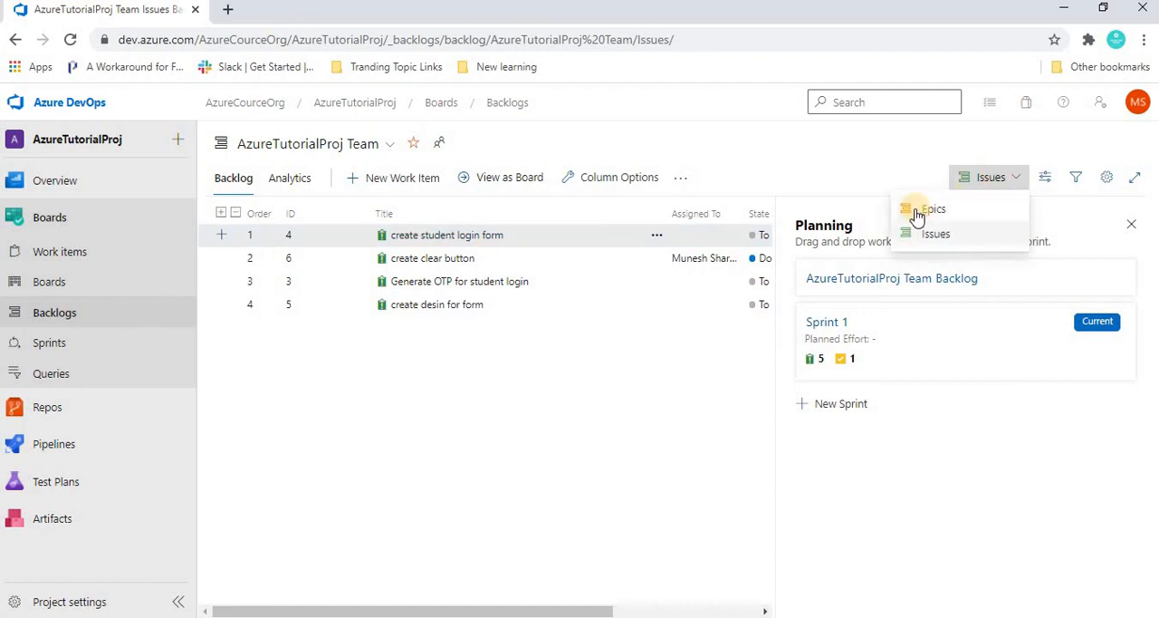
left_click(844, 143)
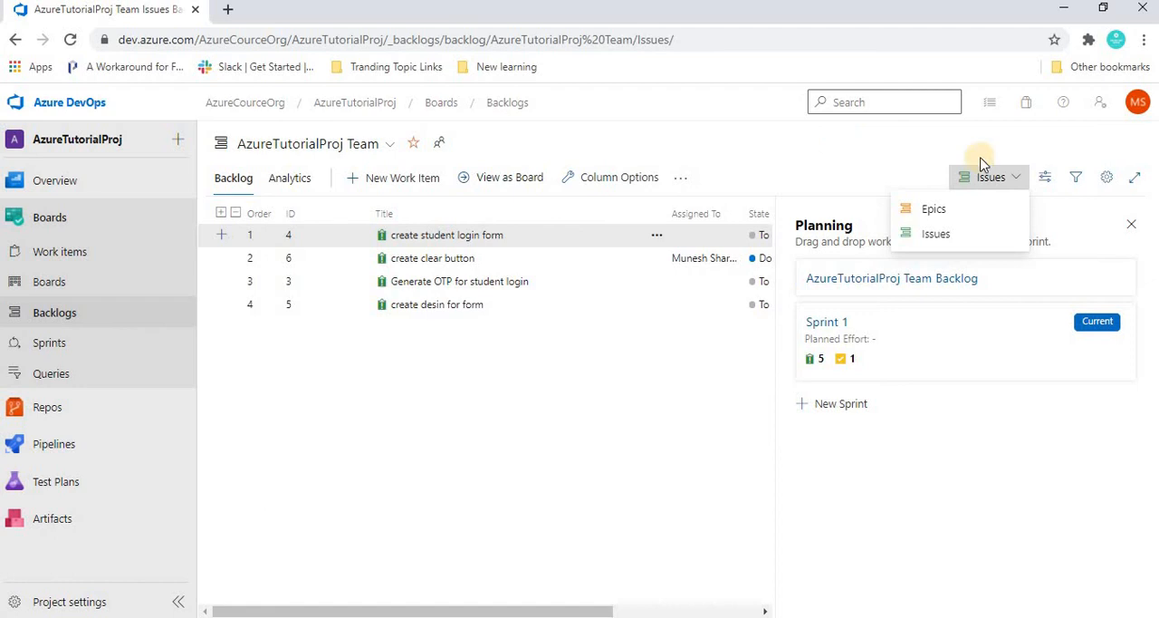
- Remove Epics from the team's backlog navigation levels, save, and check which backlog levels are offered
left_click(1112, 178)
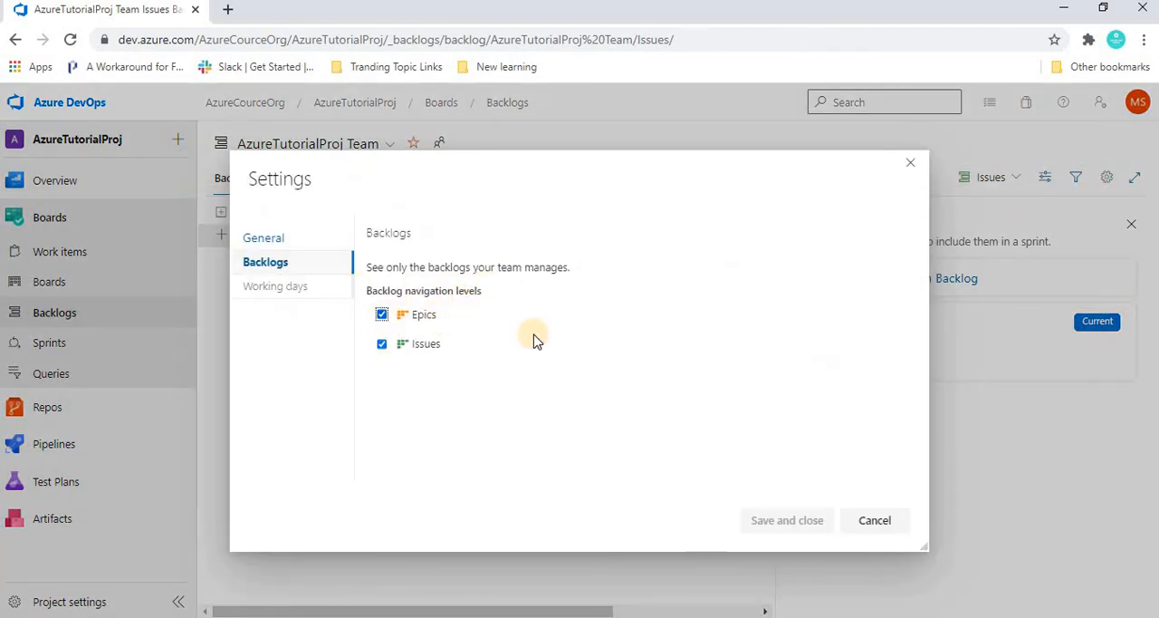
left_click(381, 314)
left_click(763, 530)
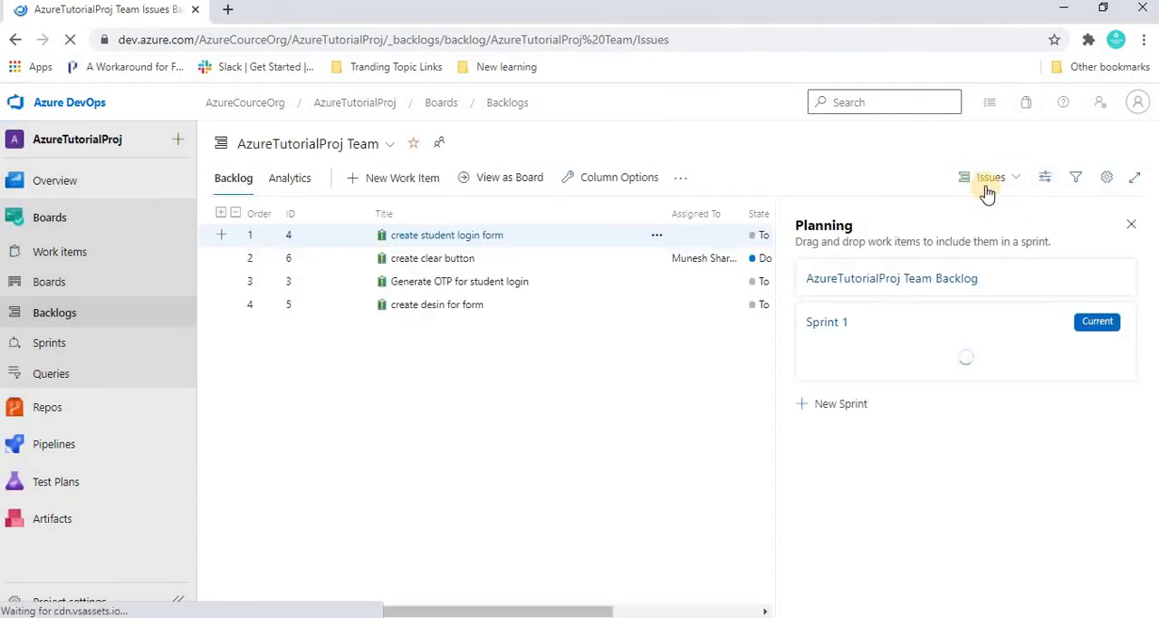
left_click(985, 180)
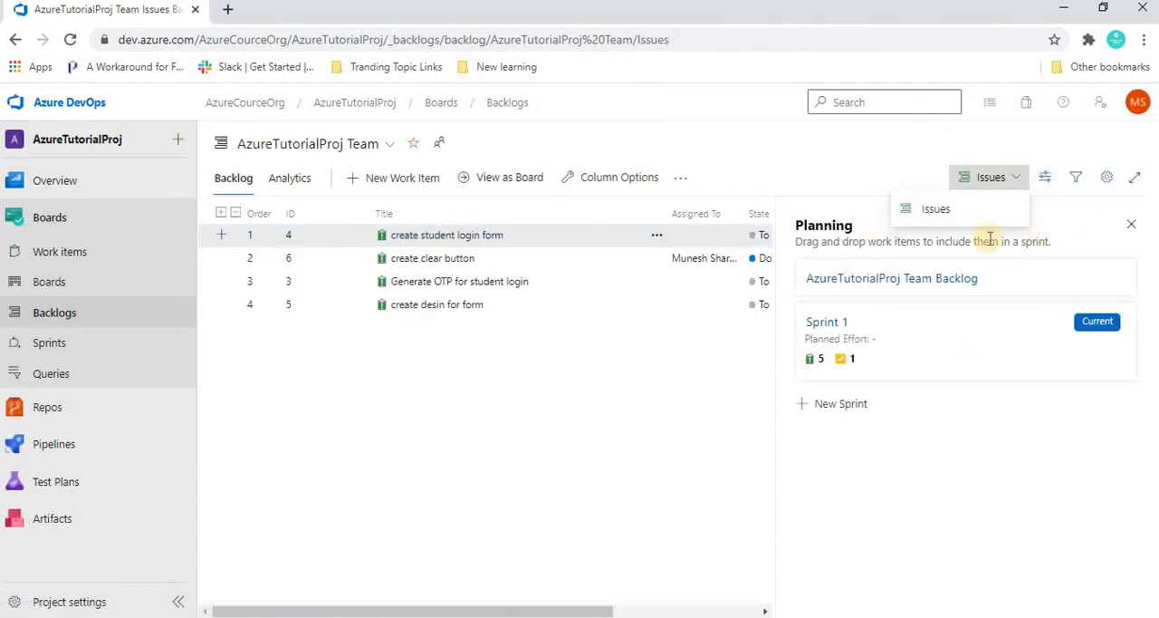
left_click(403, 387)
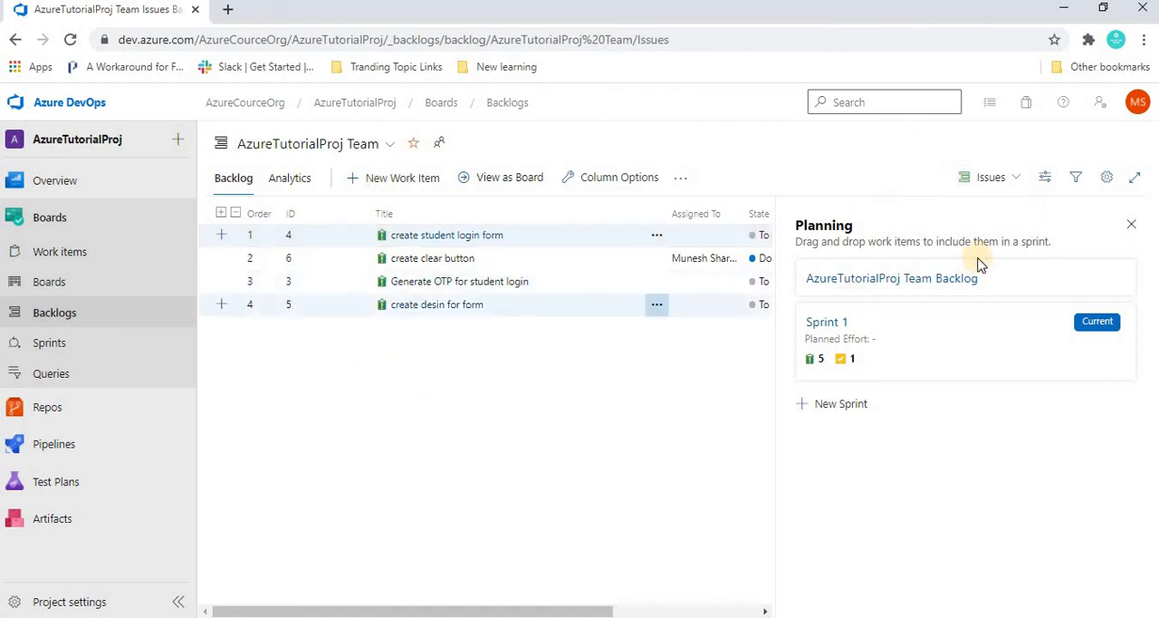
- Re-enable Epics in the team's backlog navigation levels, save, and check the offered backlog levels again
left_click(1107, 177)
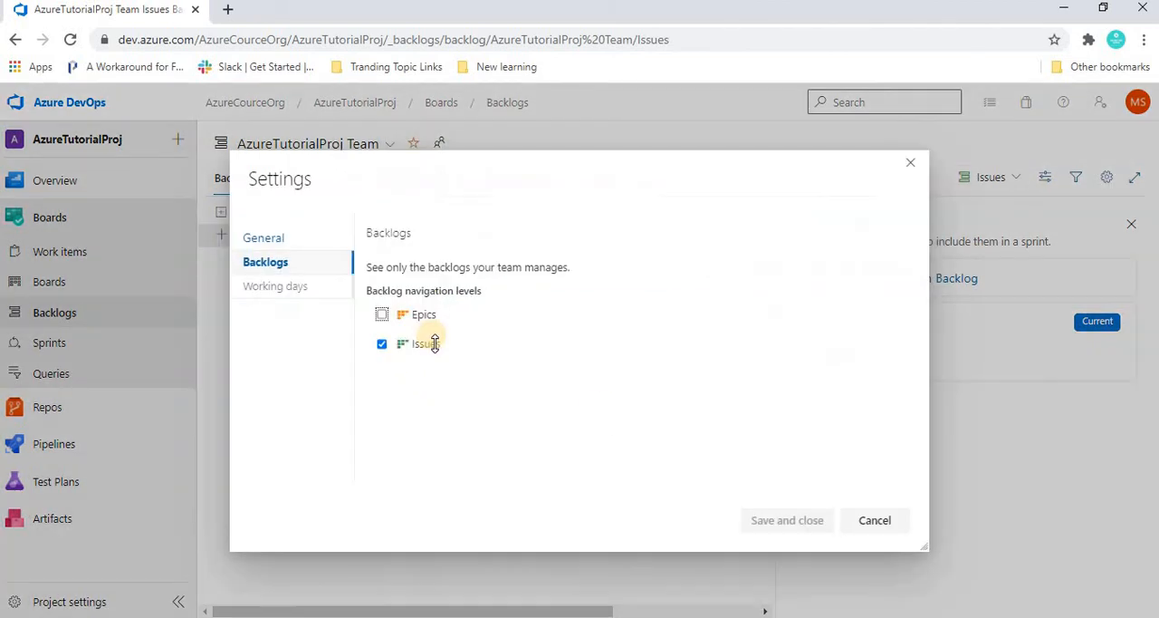
left_click(382, 317)
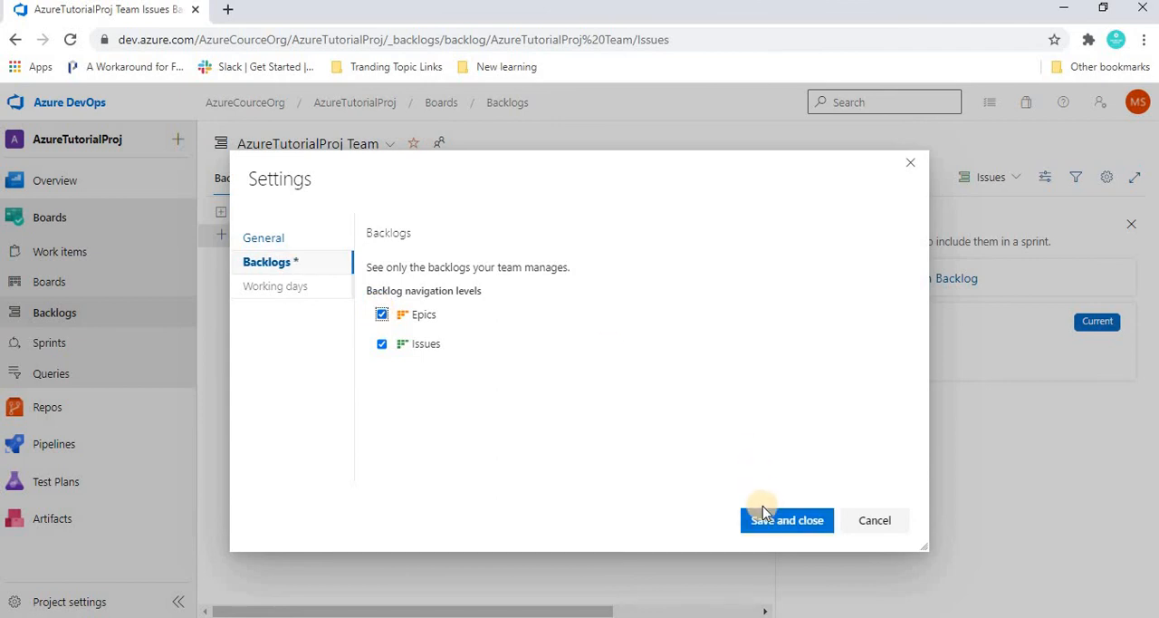
left_click(765, 512)
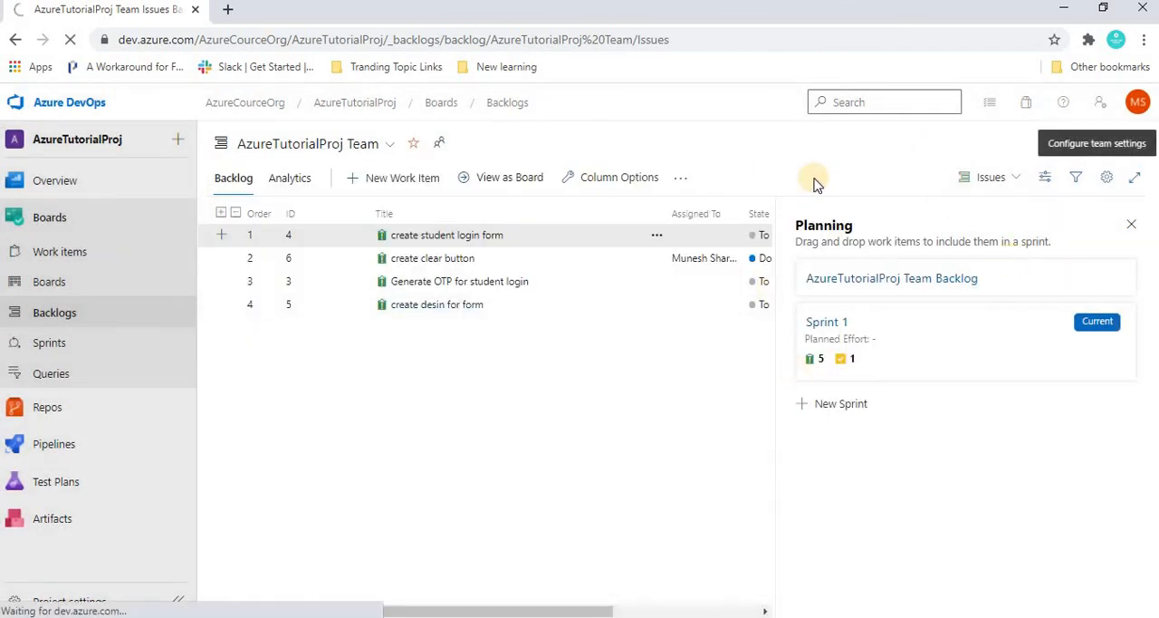
left_click(989, 177)
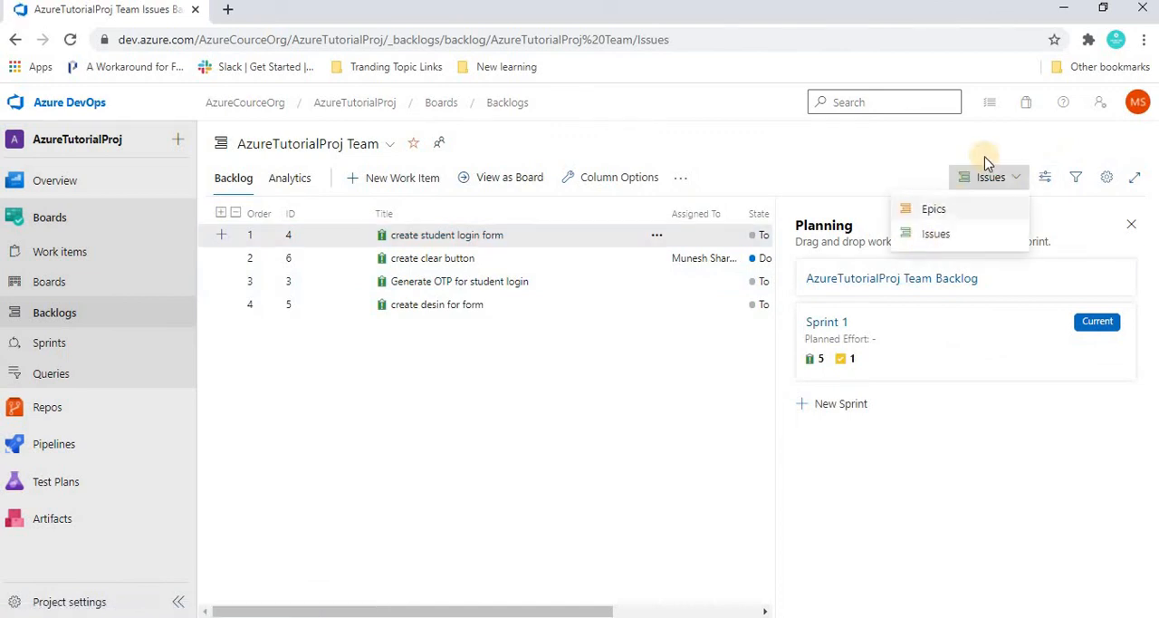
left_click(541, 422)
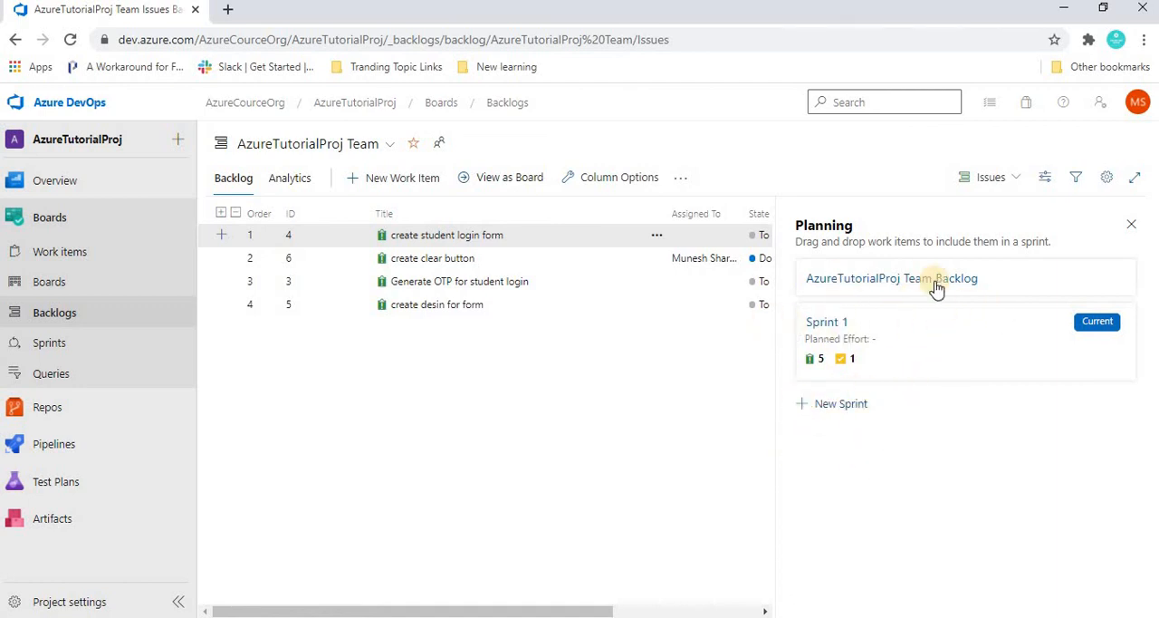
- Set Sprint 1's iteration dates to start 11/09/2020 and end 25/09/2020, and save them
left_click(826, 322)
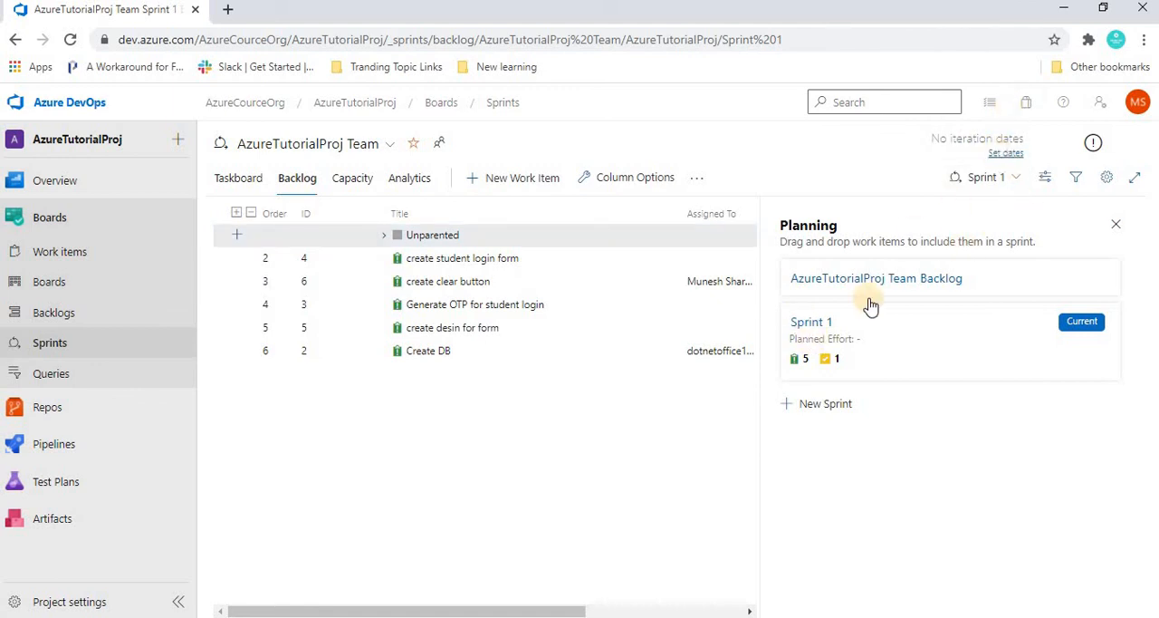
left_click(824, 333)
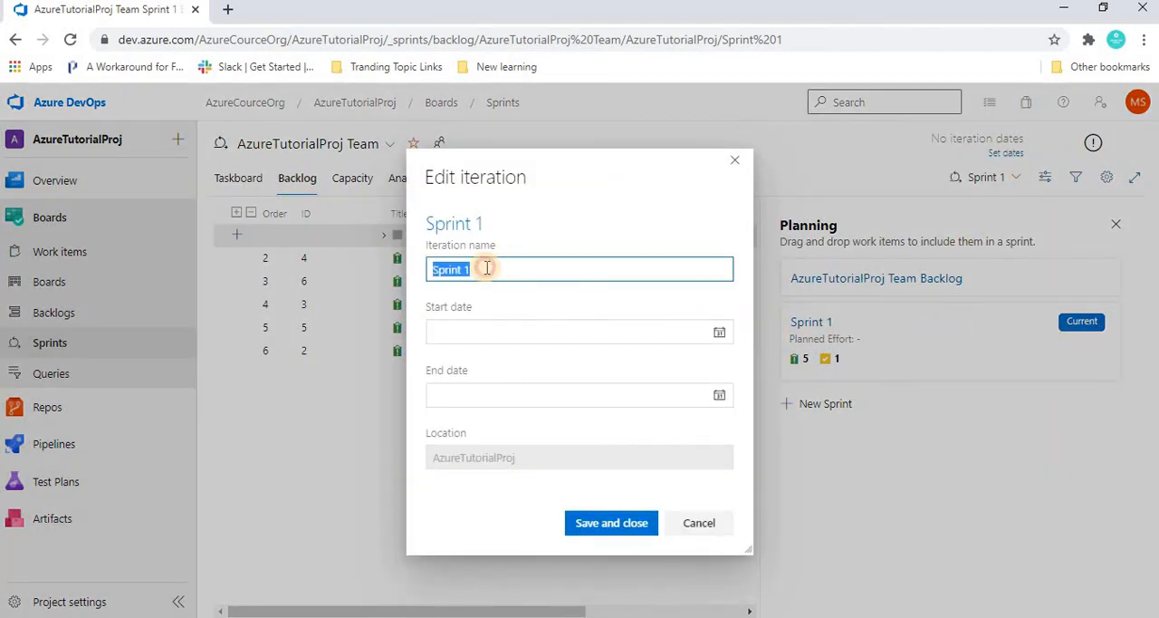
left_click(720, 334)
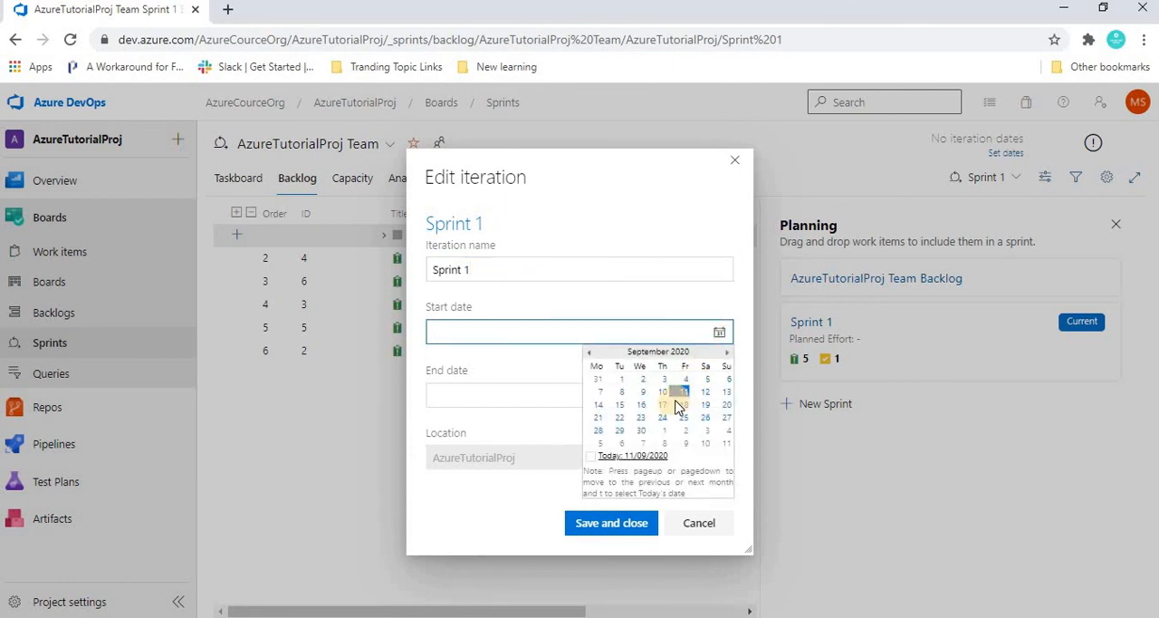
left_click(685, 391)
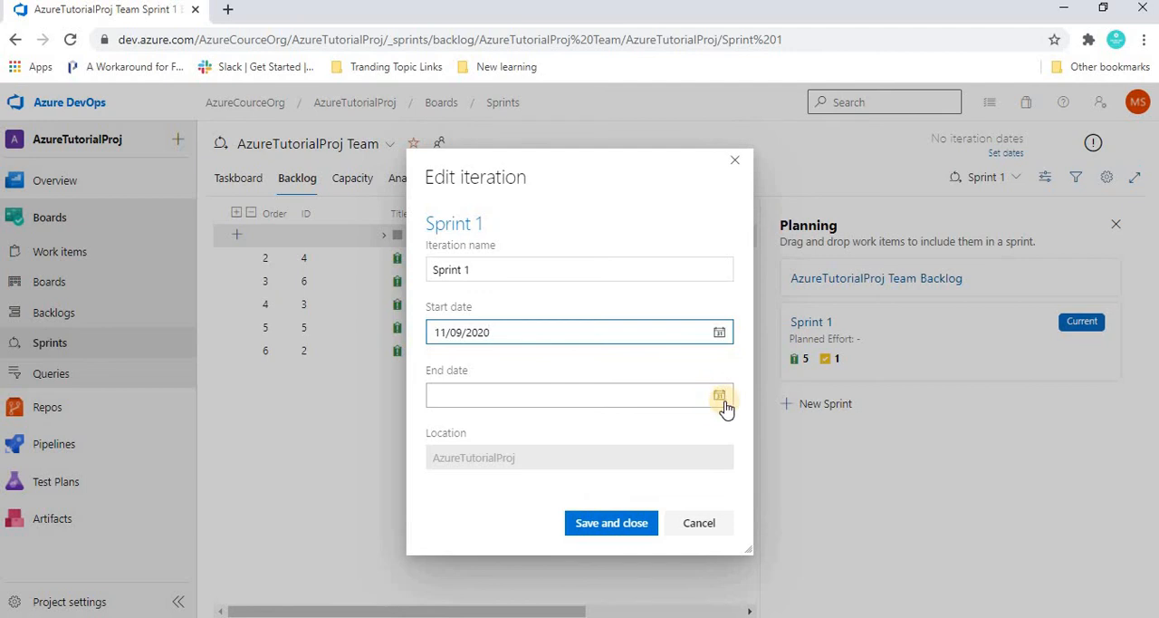
left_click(720, 396)
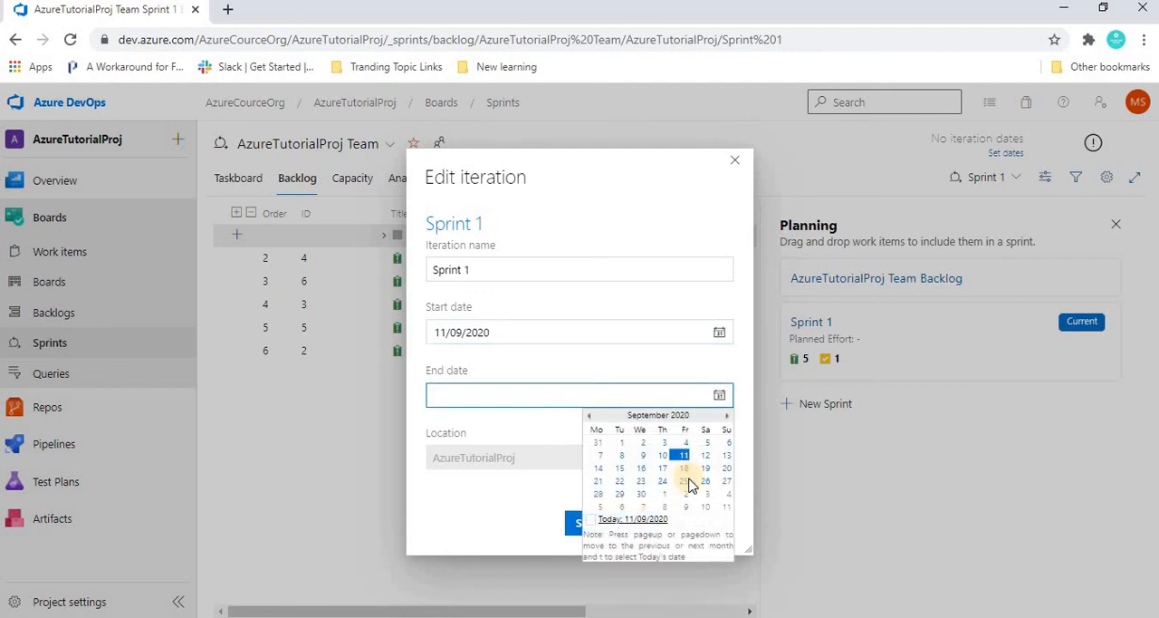
left_click(685, 481)
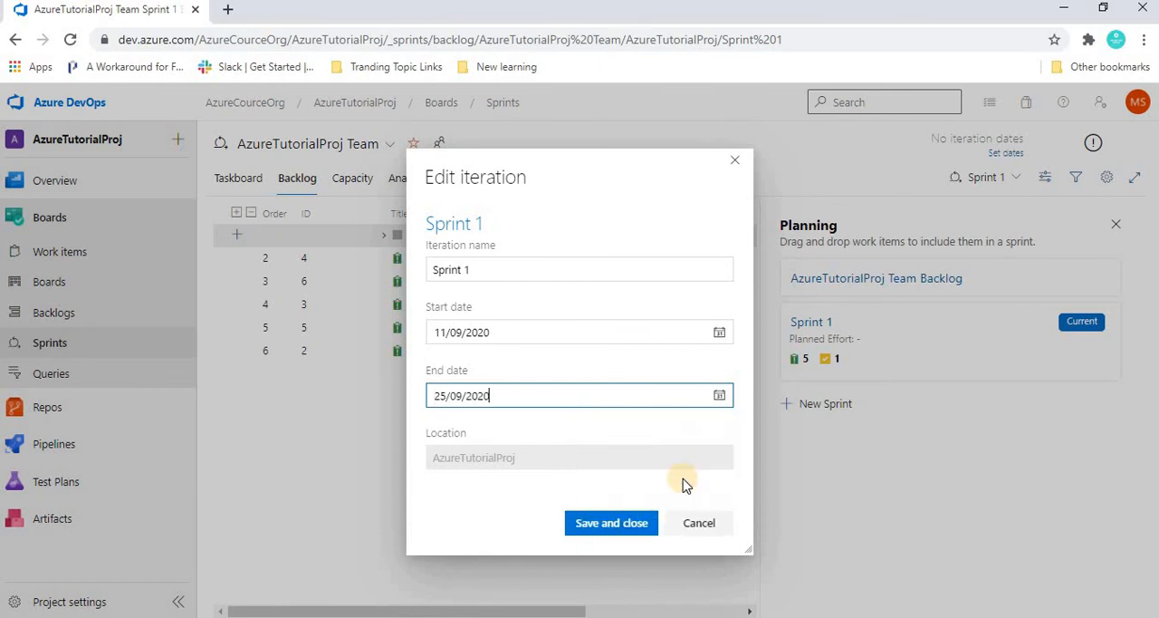
left_click(608, 529)
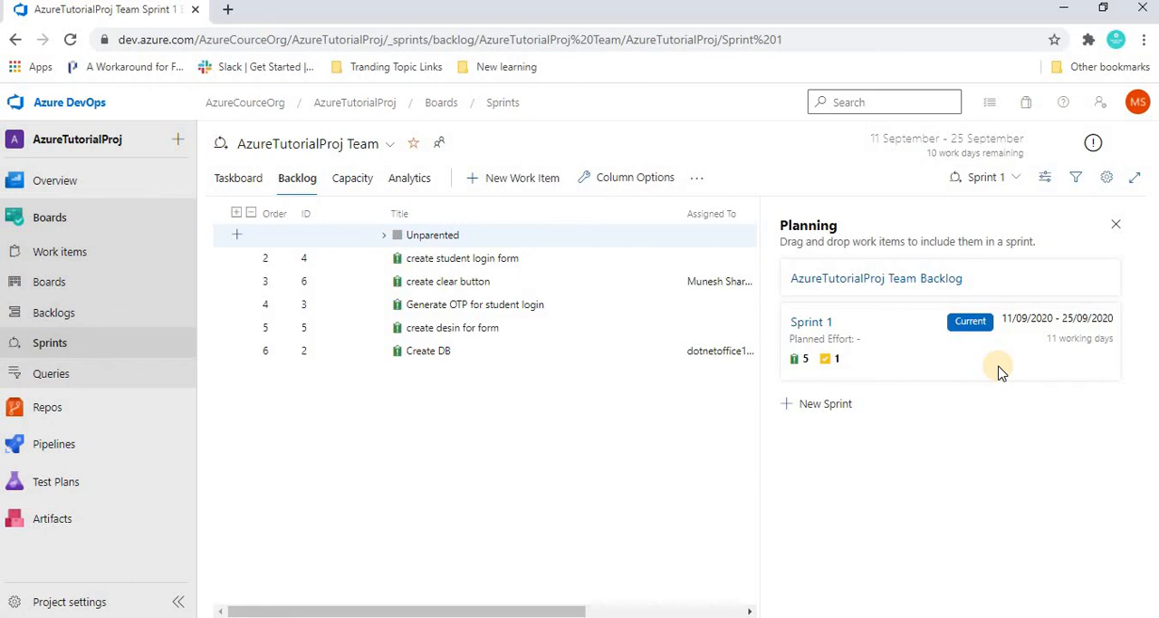
- Review the working days in the team settings and leave without making changes
left_click(1108, 178)
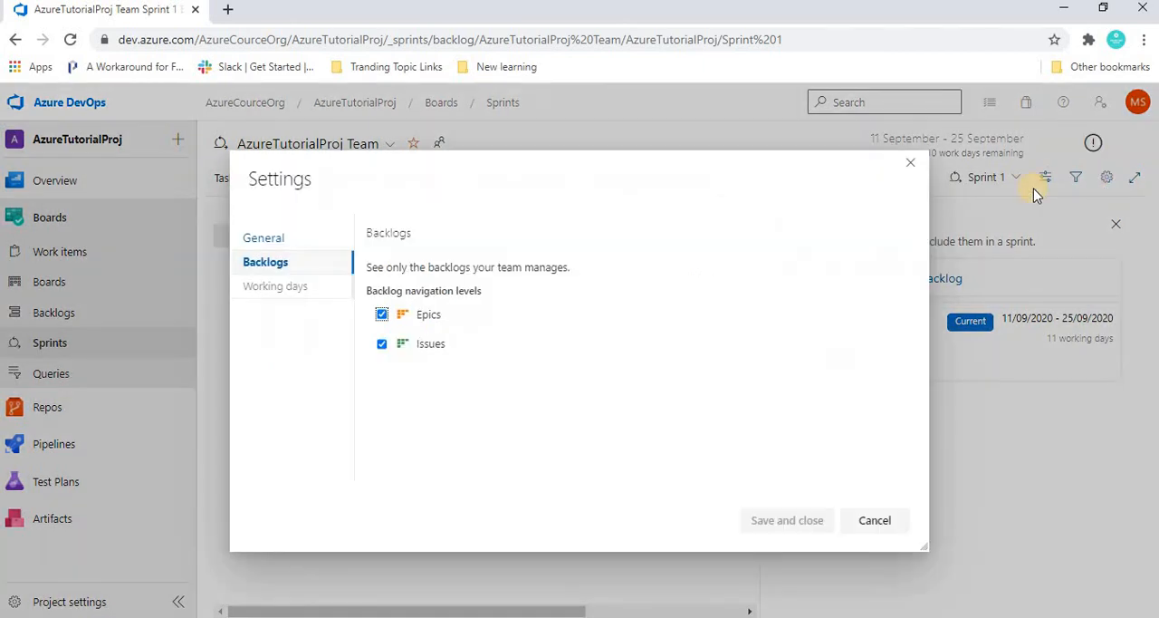
left_click(271, 287)
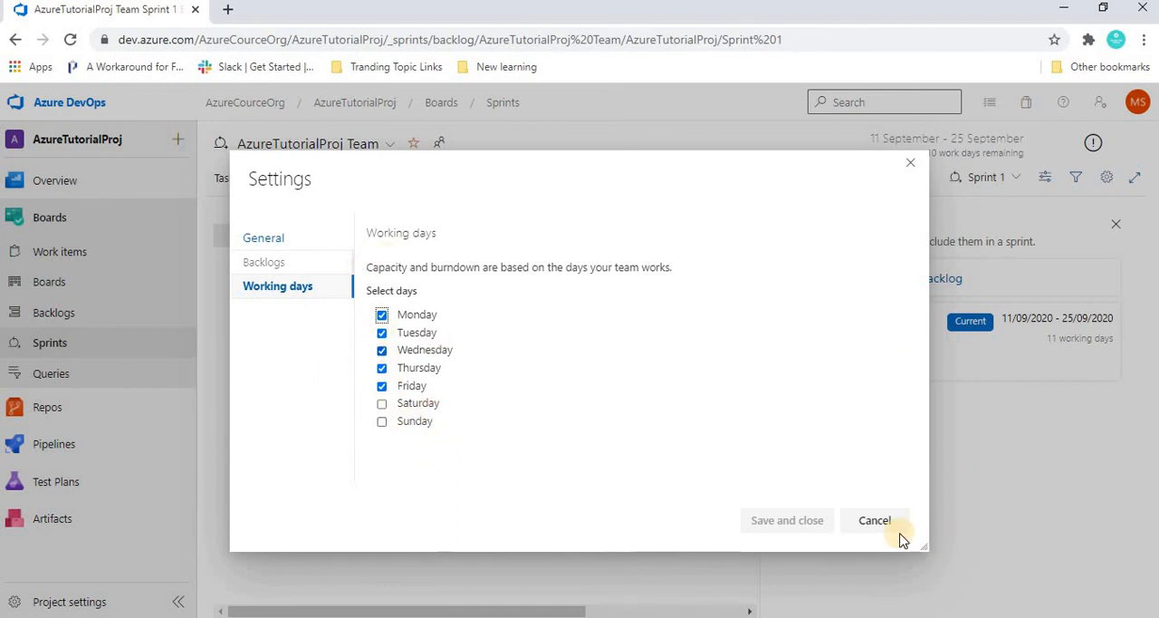
left_click(864, 528)
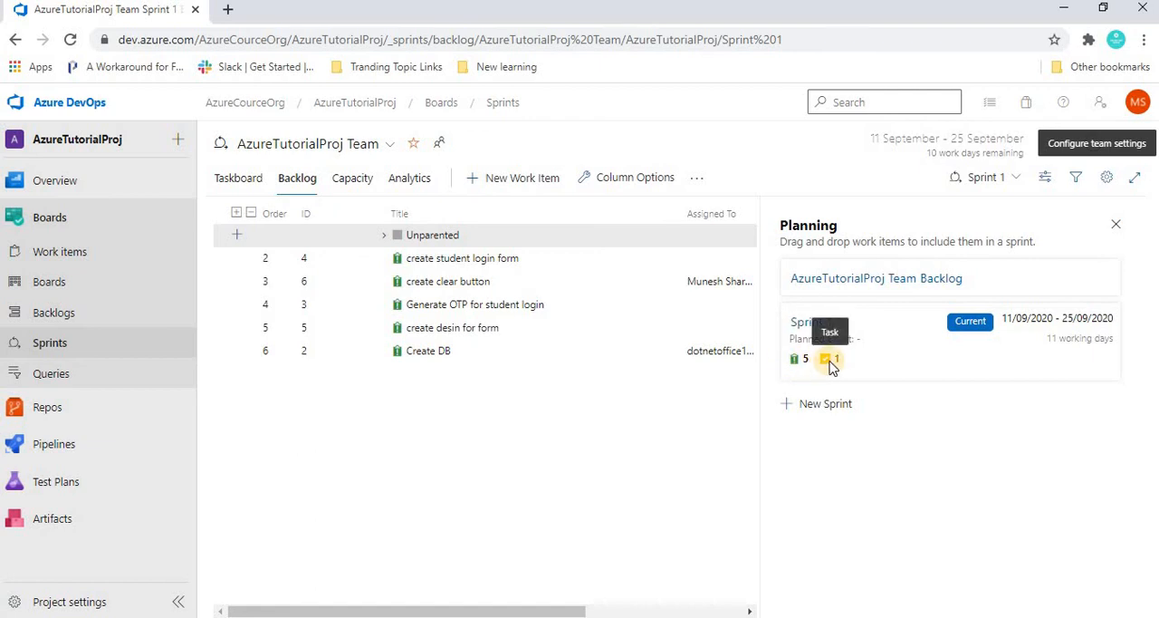
- Create a new sprint named Sprint 2, keeping the proposed dates 28/09/2020 to 12/10/2020 and the AzureTutorialProj location
left_click(815, 404)
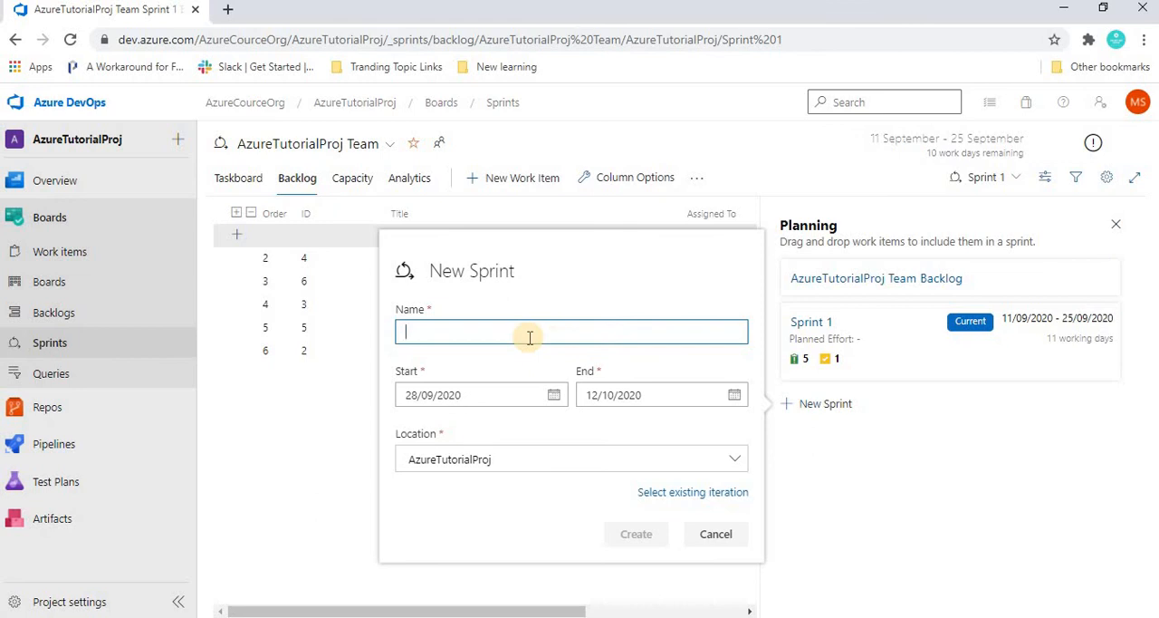
type("Sprint 2")
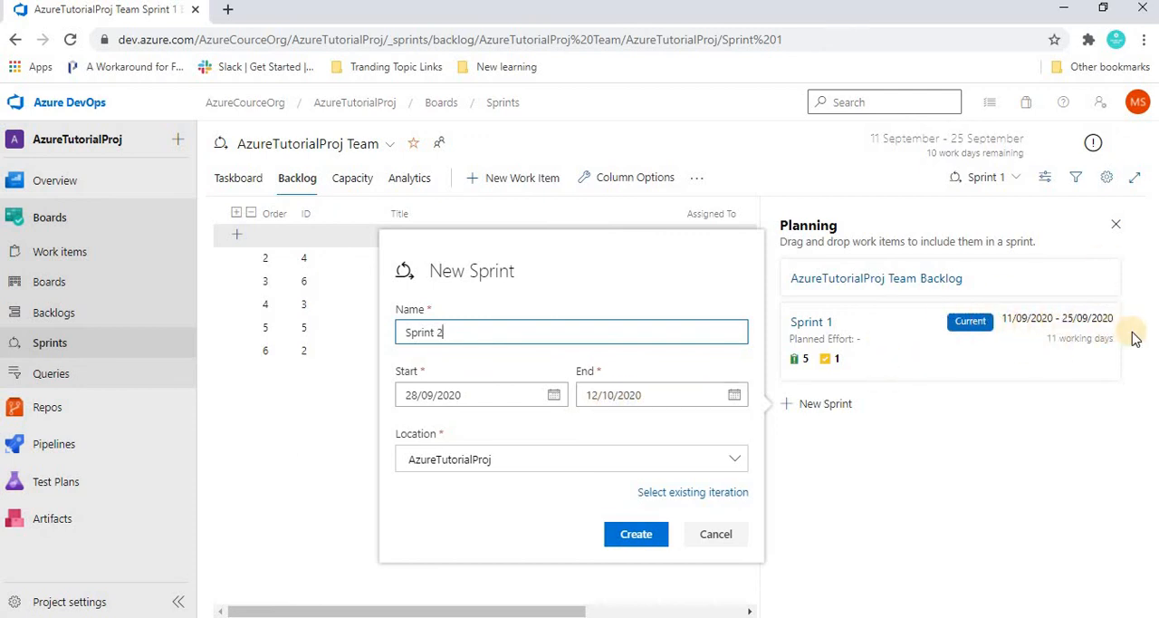
left_click(620, 536)
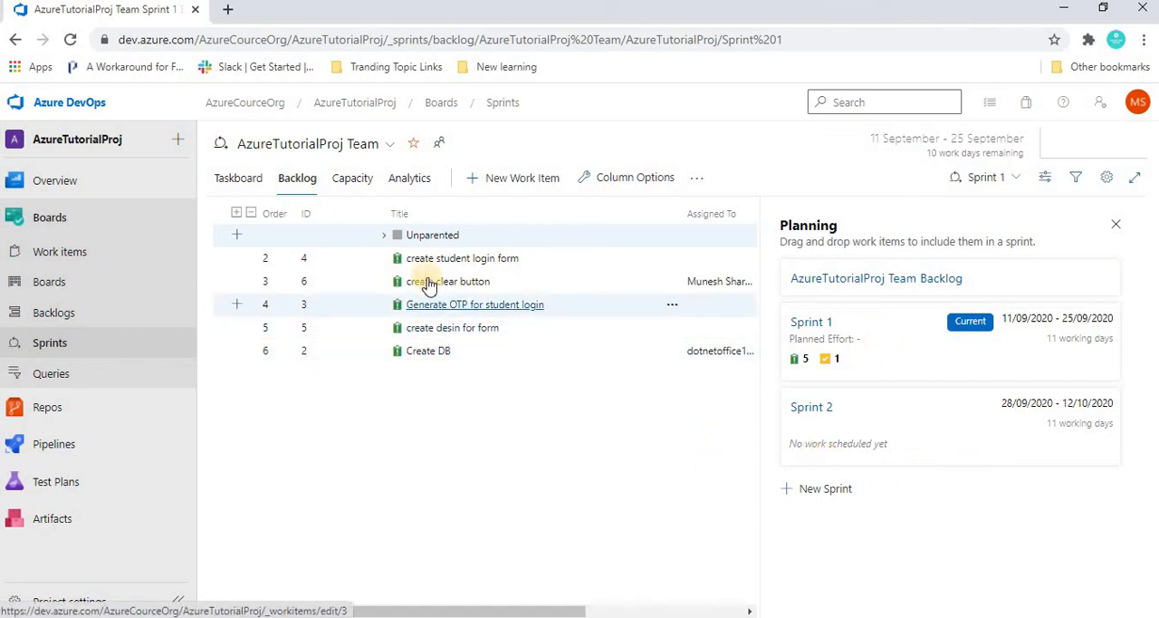
- Move the work items "create student login form" and "Generate OTP for student login" from Sprint 1 to Sprint 2
left_click_drag(428, 263, 853, 448)
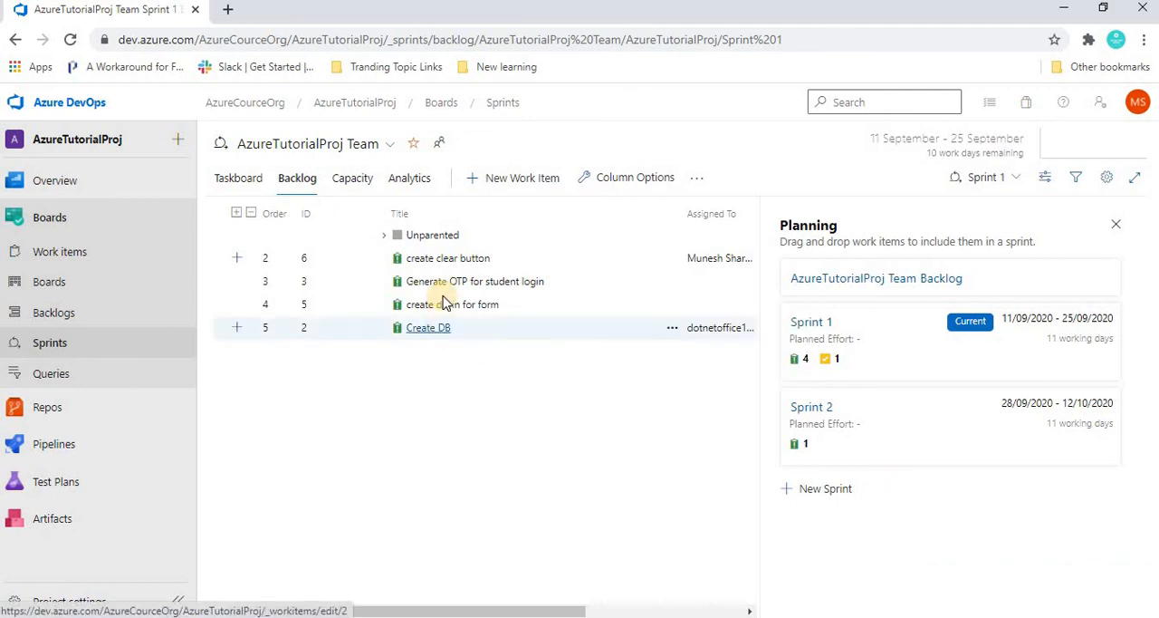
left_click_drag(441, 288, 1019, 439)
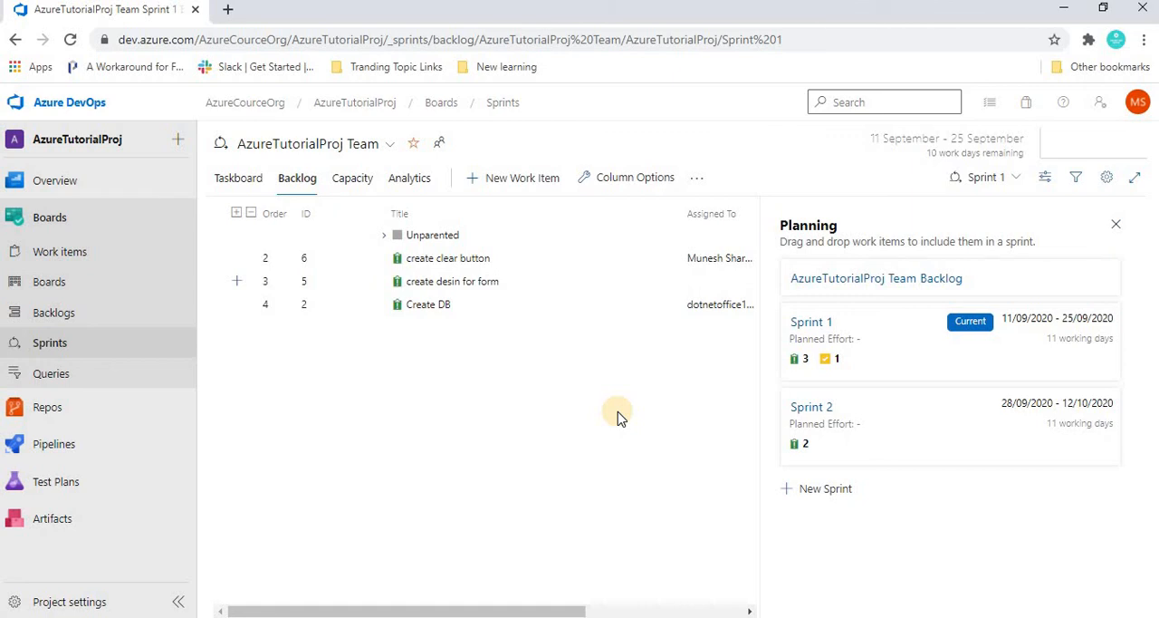
- Turn off the Planning side pane, dismiss the notice about it, and turn the Planning pane back on
left_click(1116, 225)
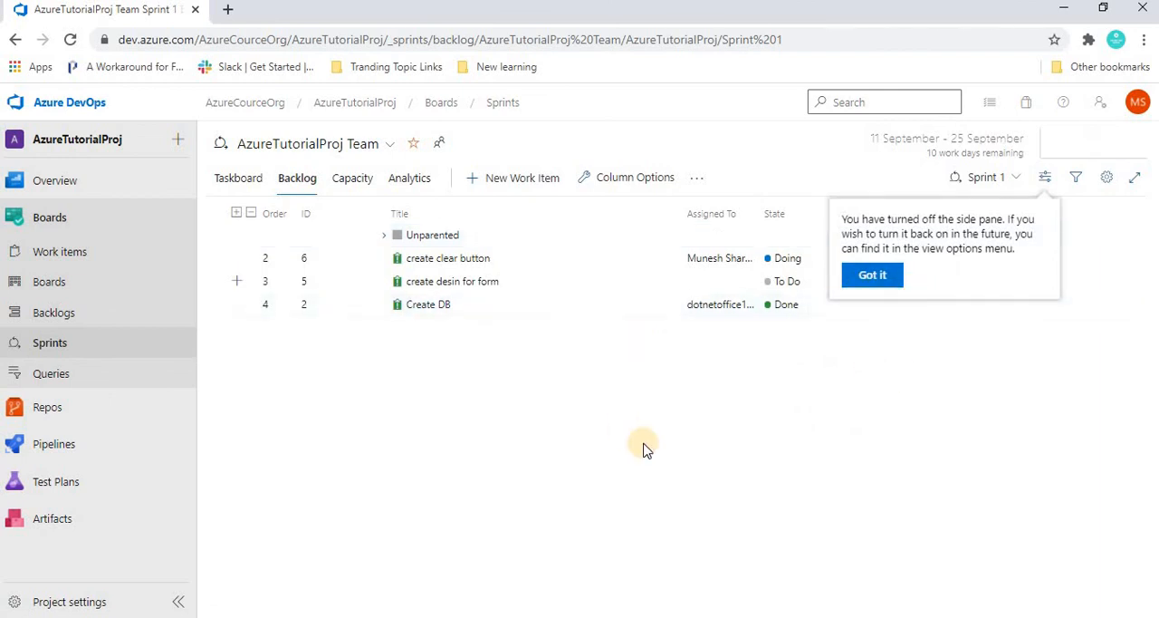
left_click(871, 277)
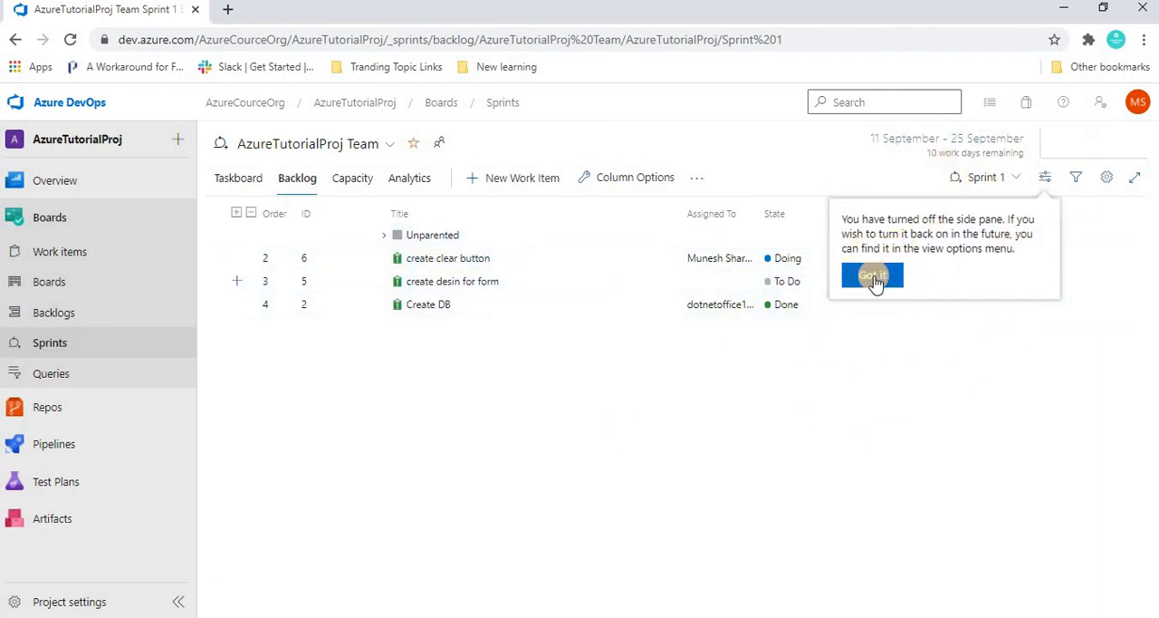
left_click(1047, 178)
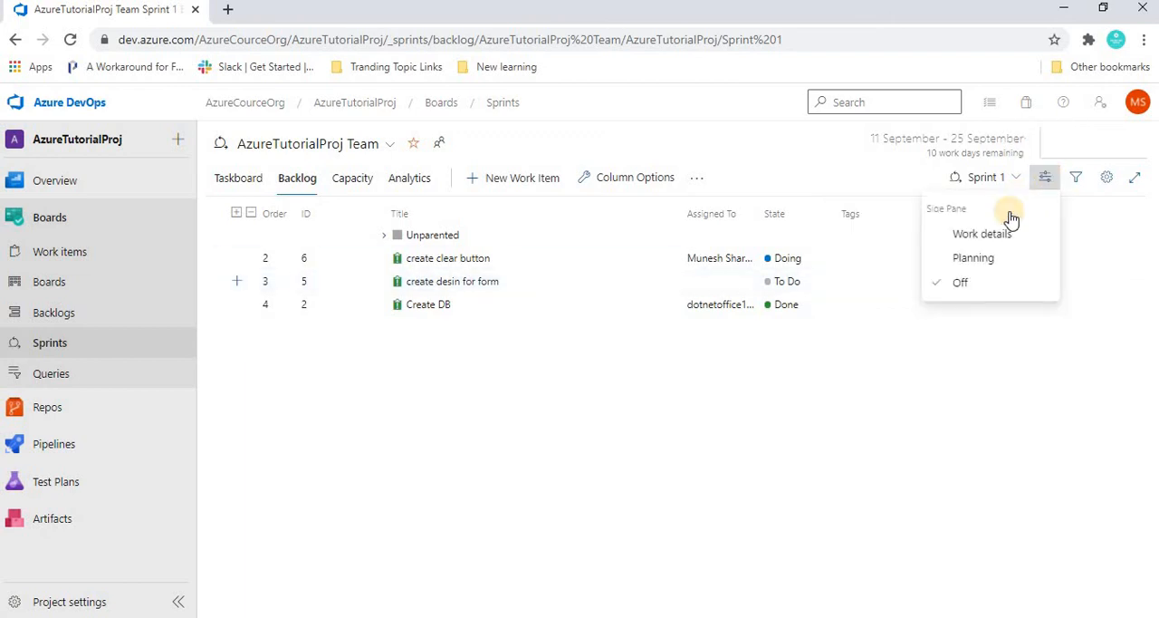
left_click(971, 260)
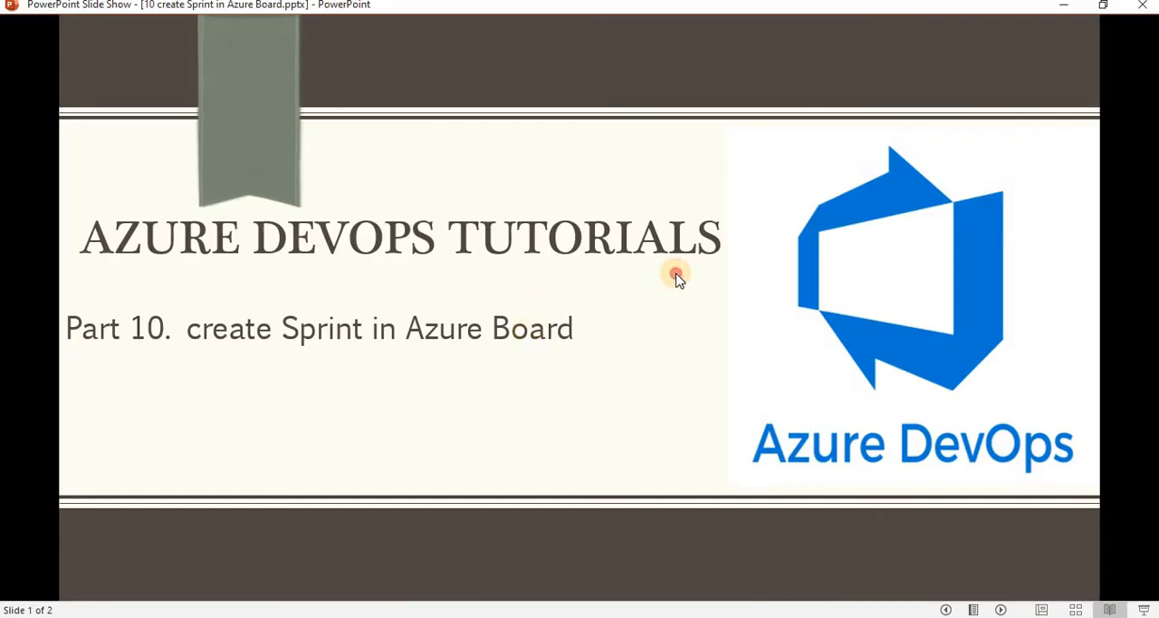
left_click(677, 275)
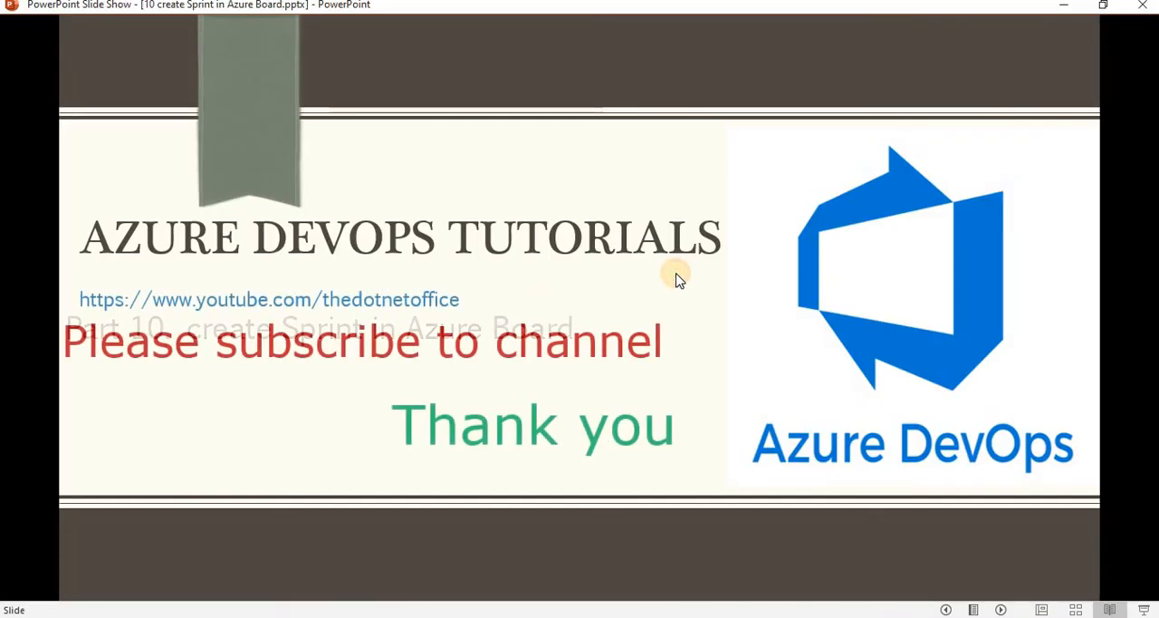